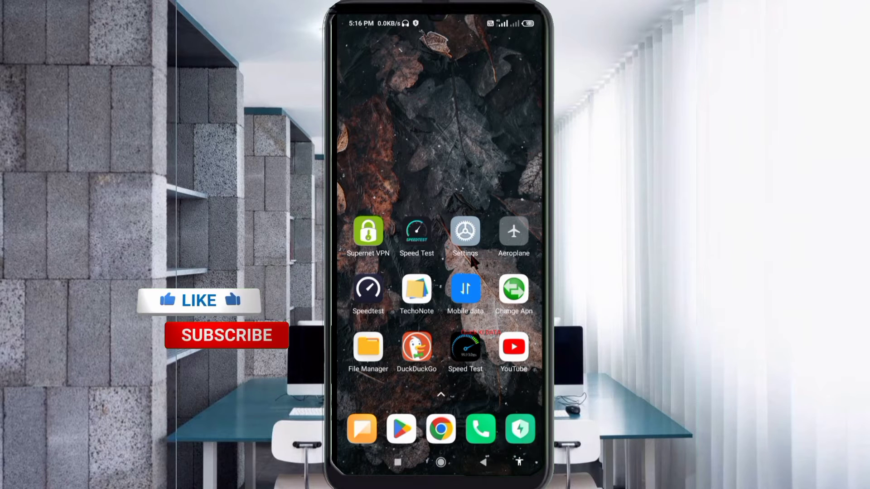
Go to SIM cards & mobile networks > SIM 1 (5G) > Access point names.
{"action": "left_click", "coordinate": [470, 257]}
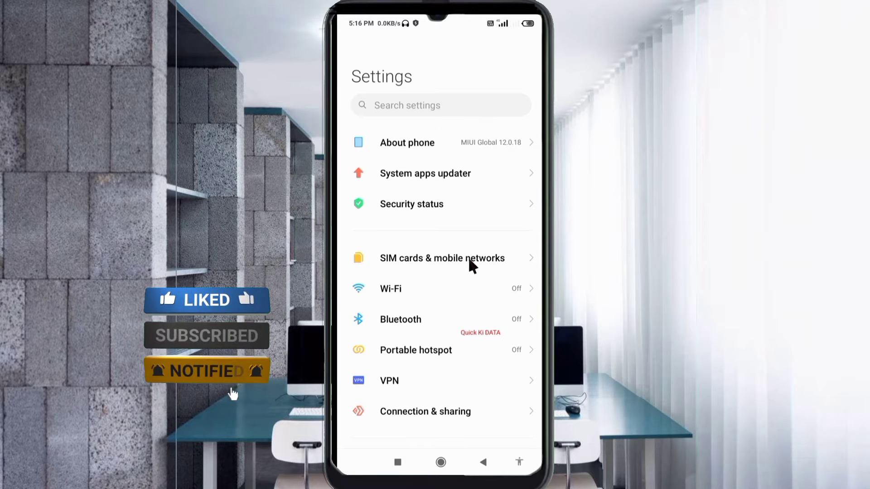
{"action": "left_click", "coordinate": [452, 264]}
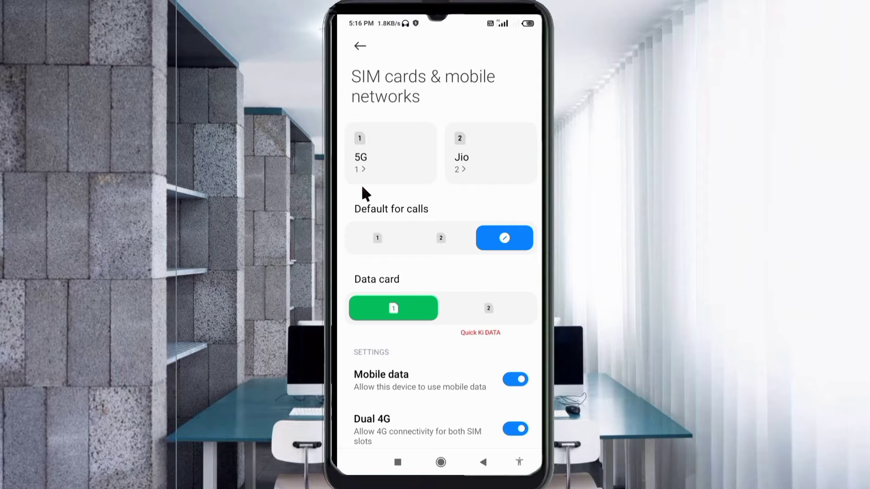
{"action": "left_click", "coordinate": [389, 180]}
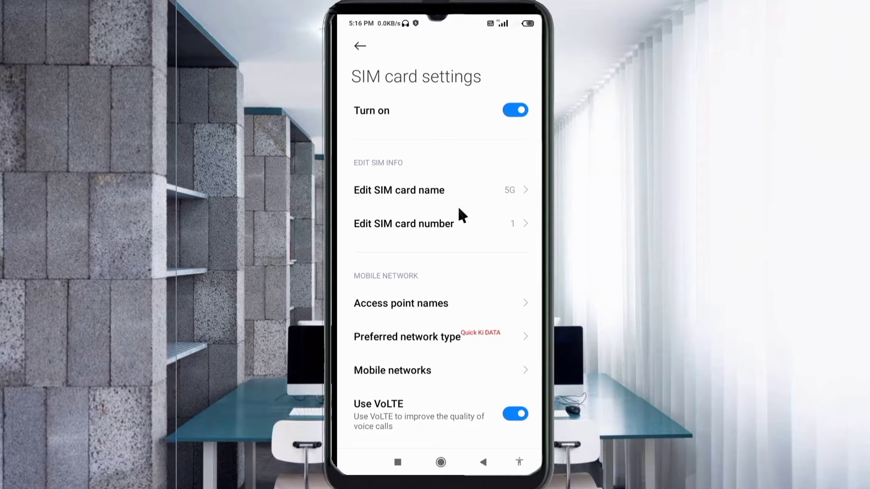
{"action": "left_click", "coordinate": [413, 312]}
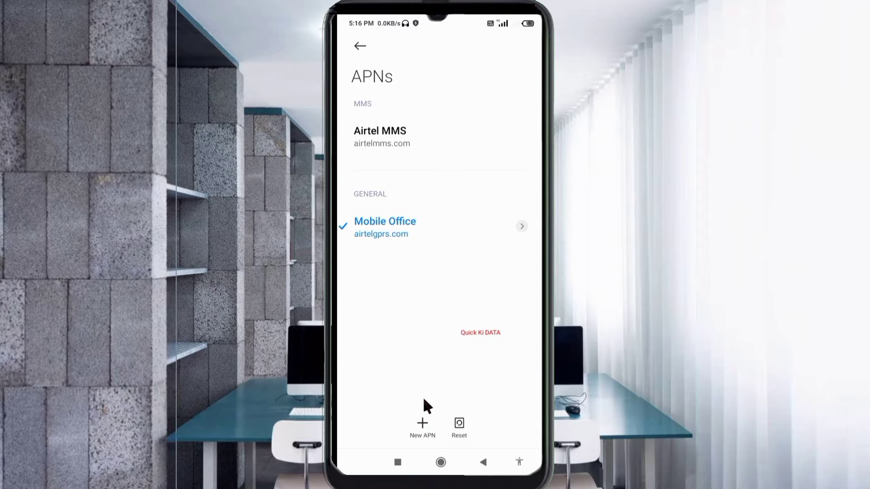
Start a new APN and set its Name to 'Skitto Net'.
{"action": "left_click", "coordinate": [426, 427]}
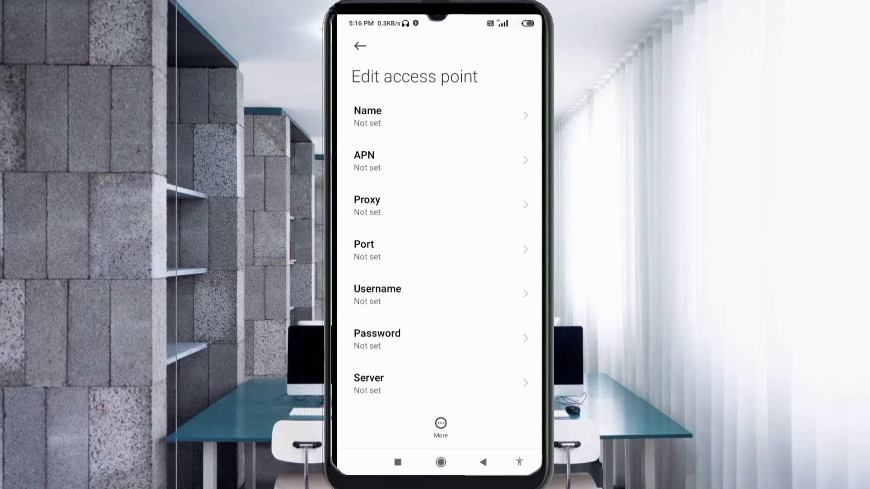
{"action": "left_click", "coordinate": [408, 116]}
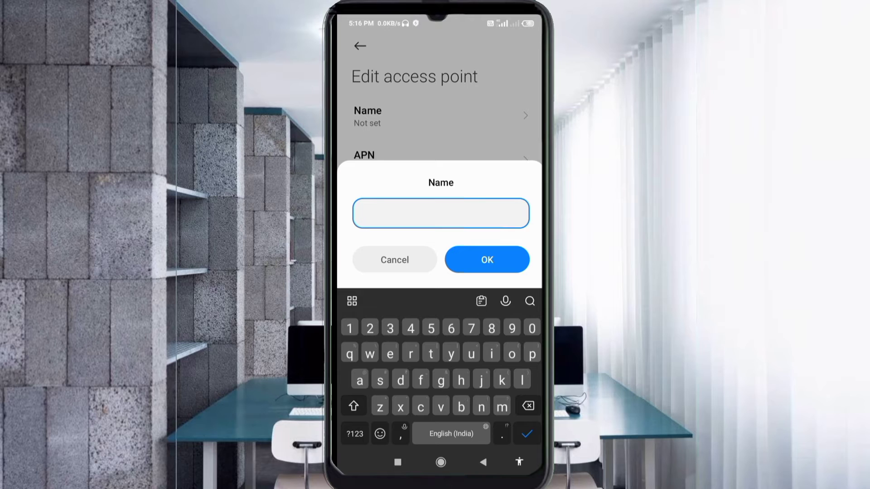
{"action": "type", "text": "Sk"}
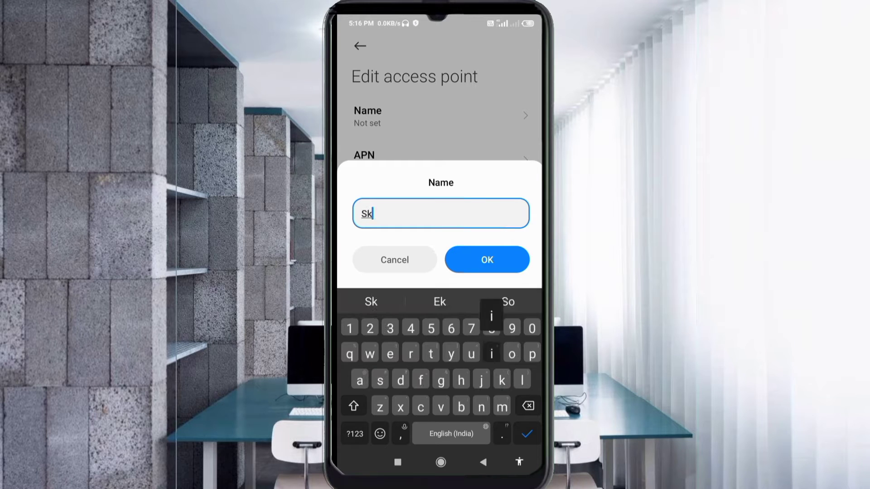
{"action": "type", "text": "itto "}
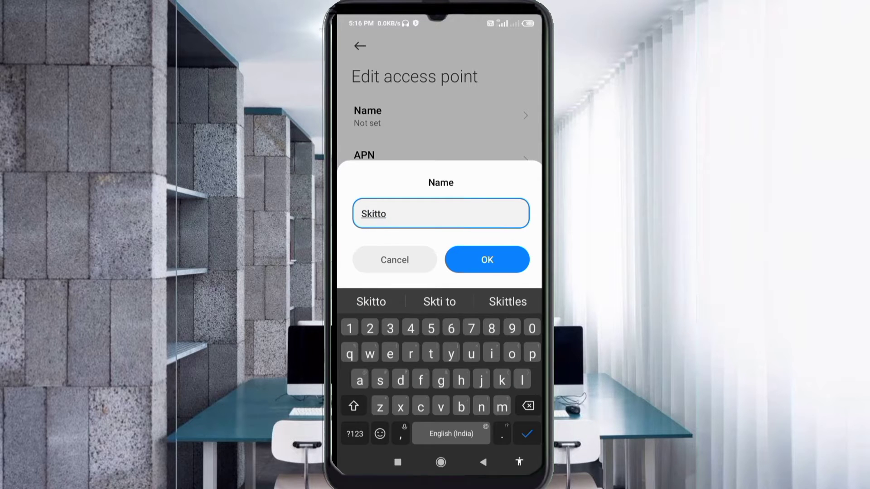
{"action": "type", "text": "Net"}
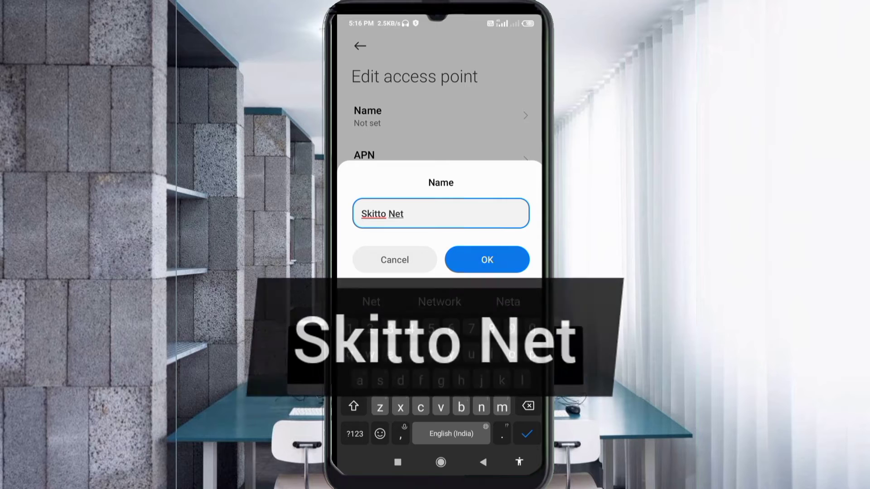
{"action": "key", "text": "Return"}
Set the new access point's APN value to 'skittonet'.
{"action": "left_click", "coordinate": [435, 161]}
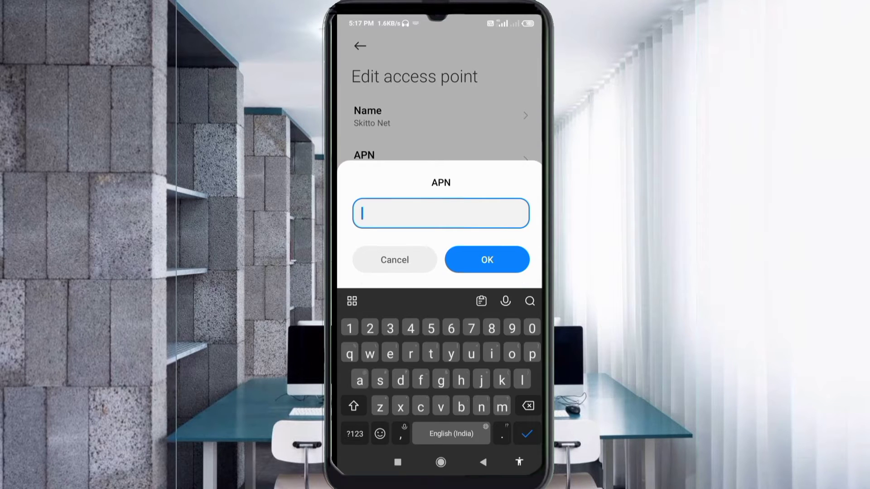
{"action": "type", "text": "skittonet"}
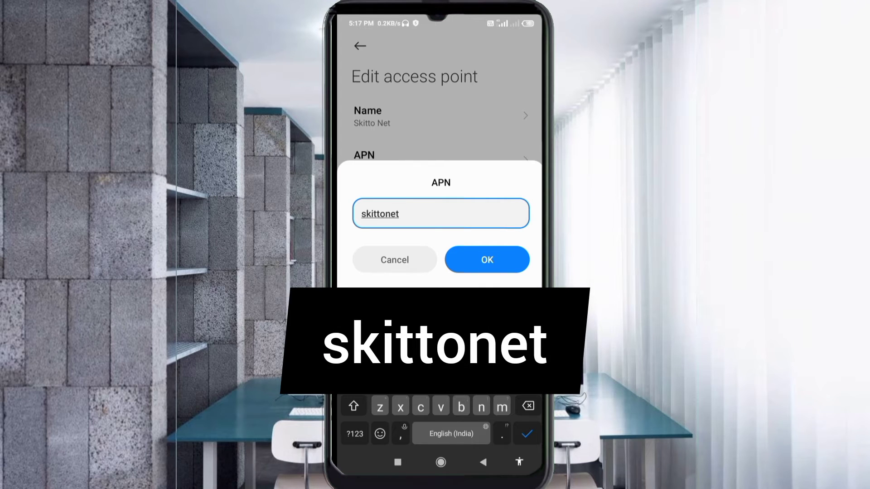
{"action": "key", "text": "Return"}
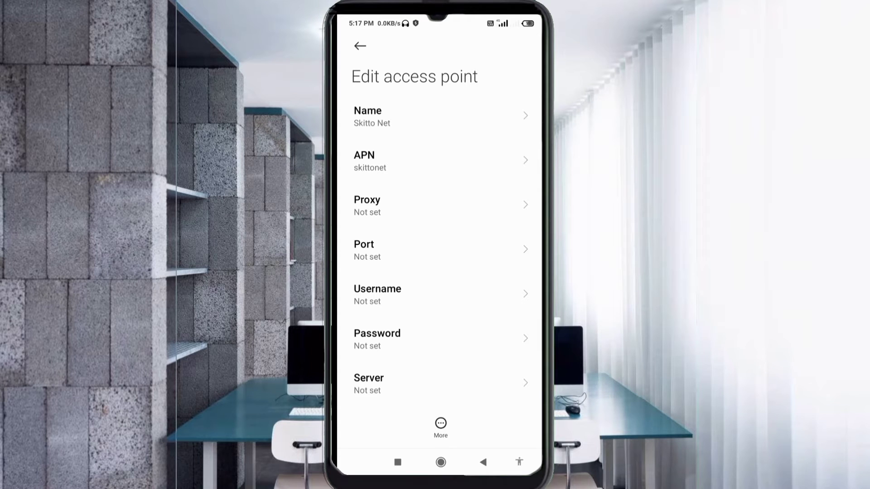
{"action": "left_click", "coordinate": [440, 294]}
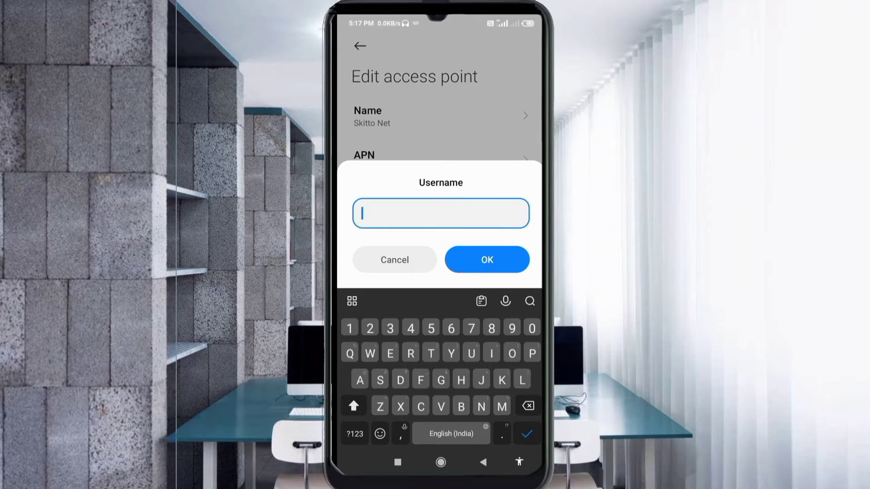
Set the access point's Username to 'Net.Speed'.
{"action": "type", "text": "Net."}
{"action": "key", "text": "BackSpace"}
{"action": "type", "text": "Speed"}
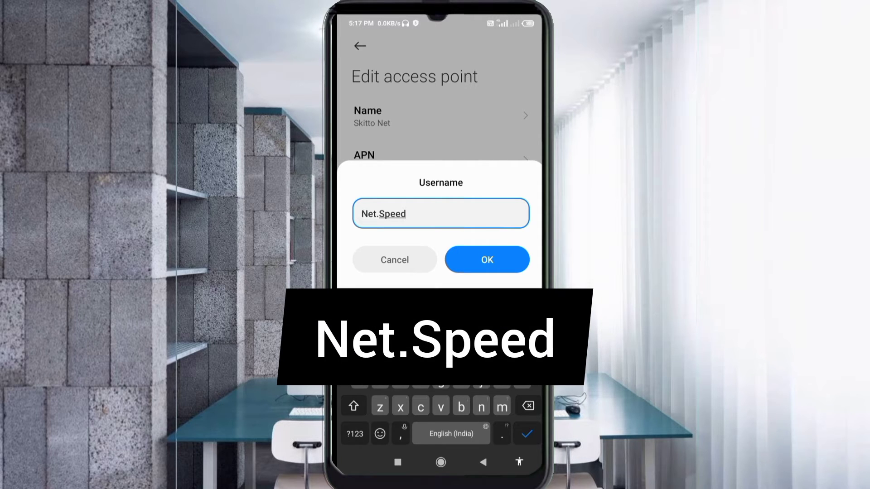
{"action": "key", "text": "Return"}
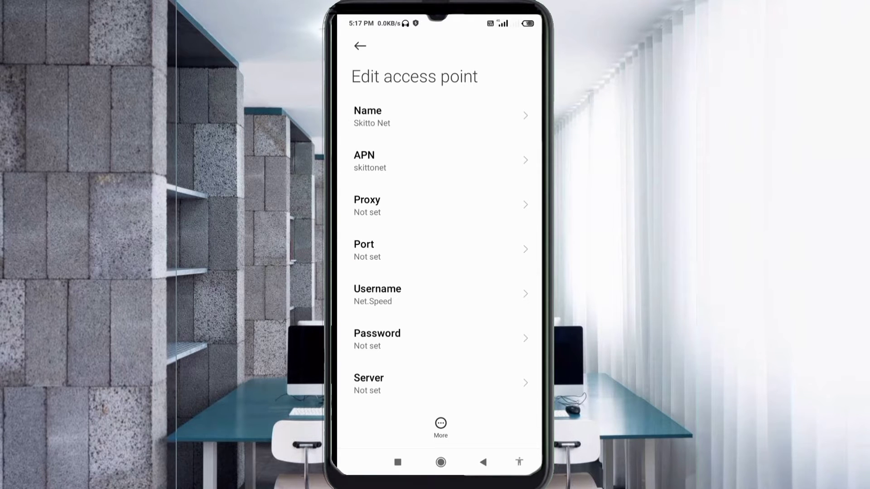
{"action": "scroll", "coordinate": [439, 226], "scroll_direction": "down", "scroll_amount": 5}
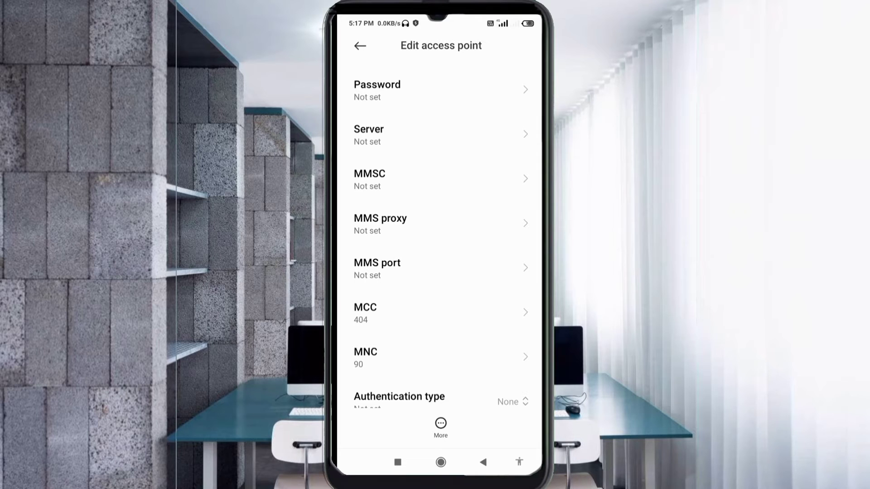
{"action": "left_click", "coordinate": [408, 134]}
{"action": "type", "text": "www.g"}
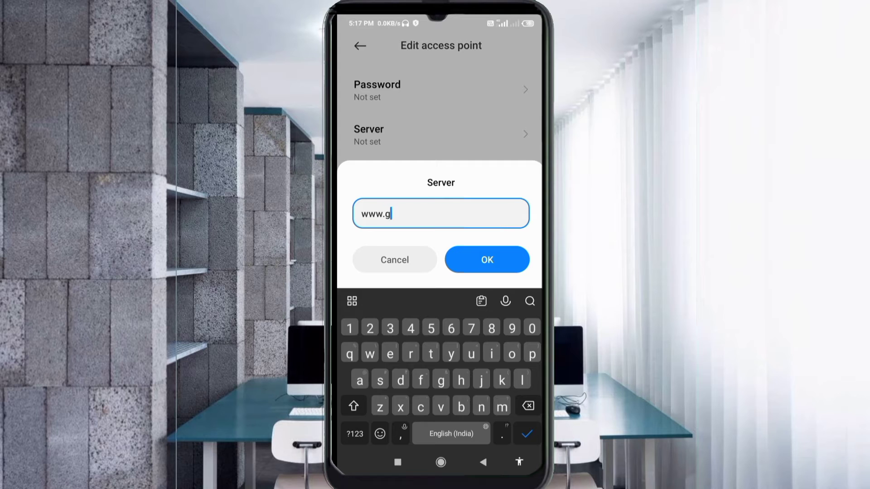
{"action": "type", "text": "oogle.com"}
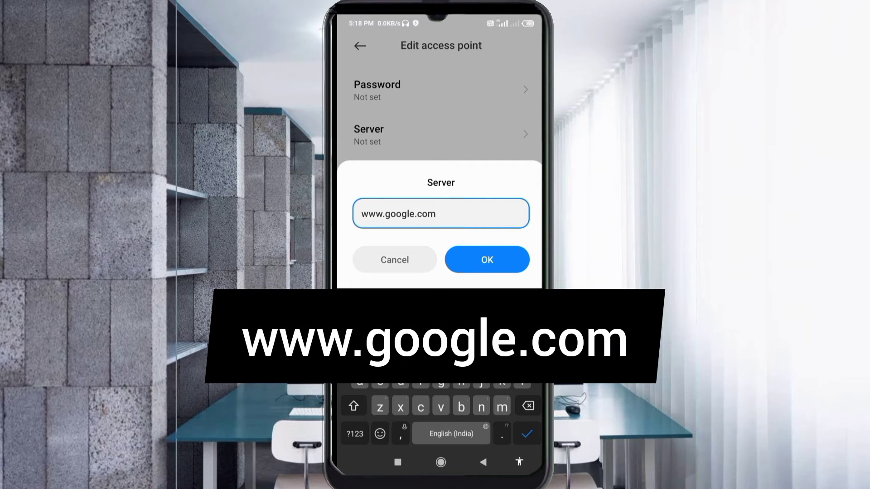
{"action": "key", "text": "Return"}
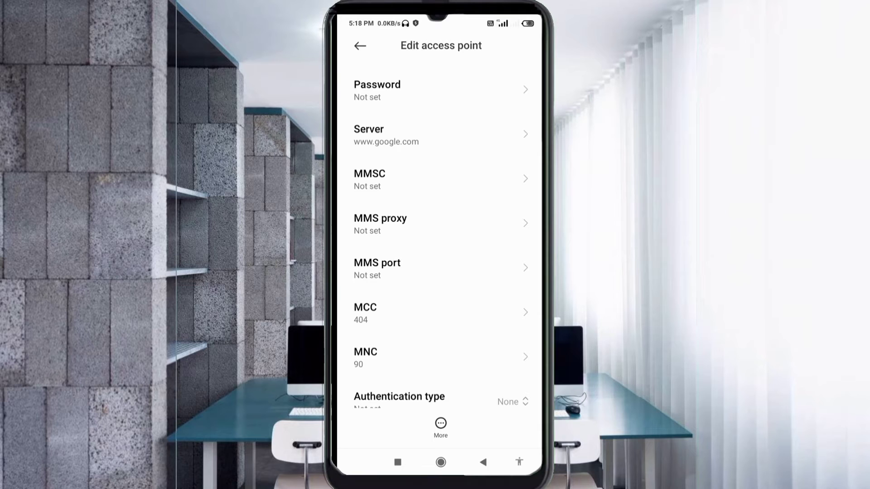
Set Authentication type to PAP or CHAP and APN type to 'default,supl'.
{"action": "scroll", "coordinate": [439, 235], "scroll_direction": "down", "scroll_amount": 5}
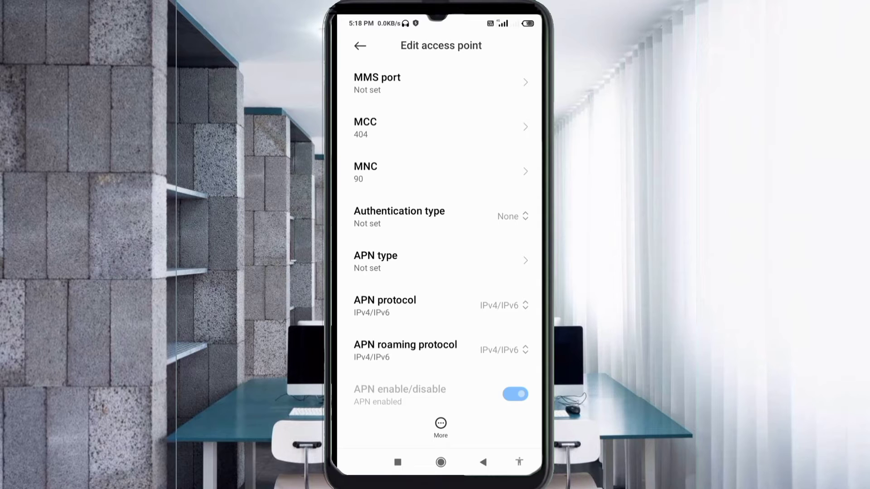
{"action": "left_click", "coordinate": [408, 217]}
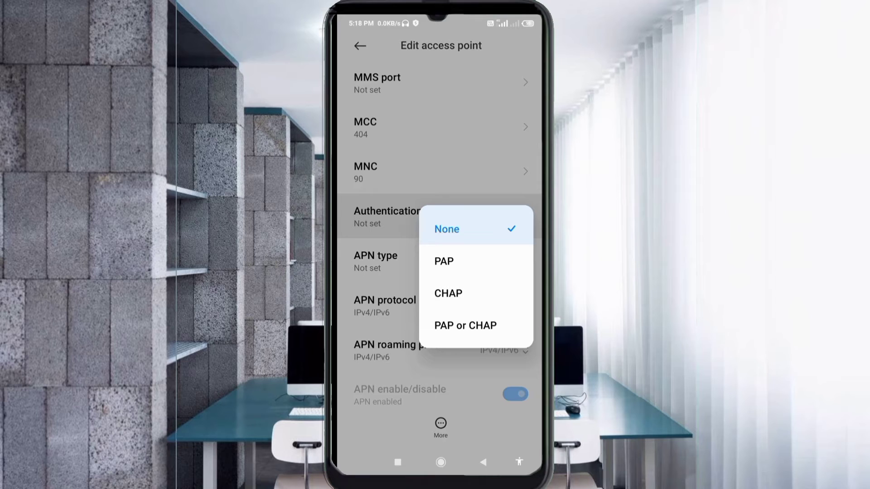
{"action": "left_click", "coordinate": [465, 325]}
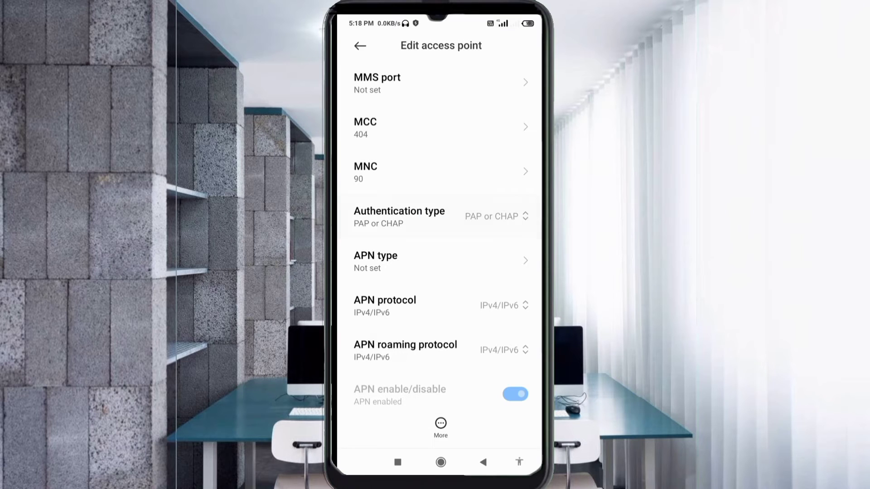
{"action": "left_click", "coordinate": [376, 262]}
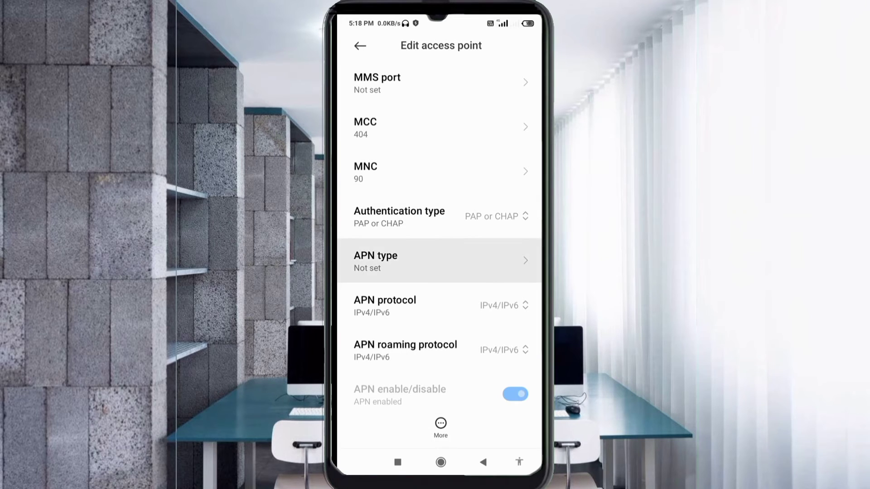
{"action": "type", "text": "def"}
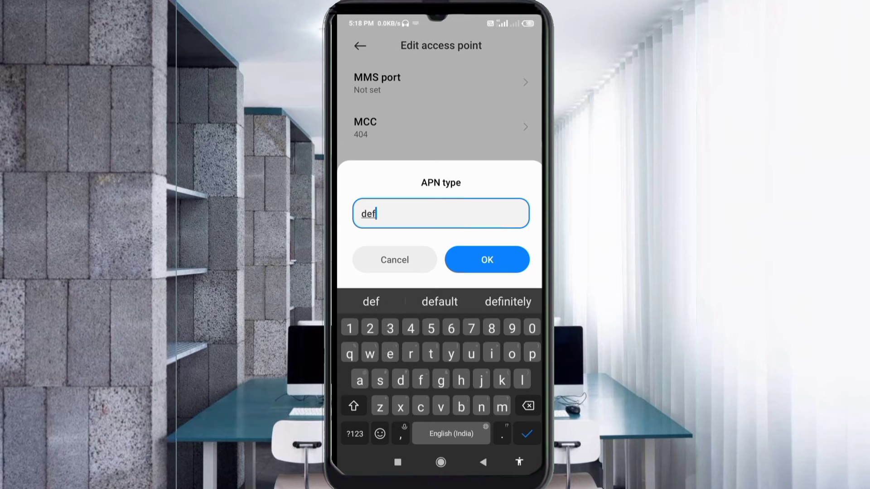
{"action": "type", "text": "ault,"}
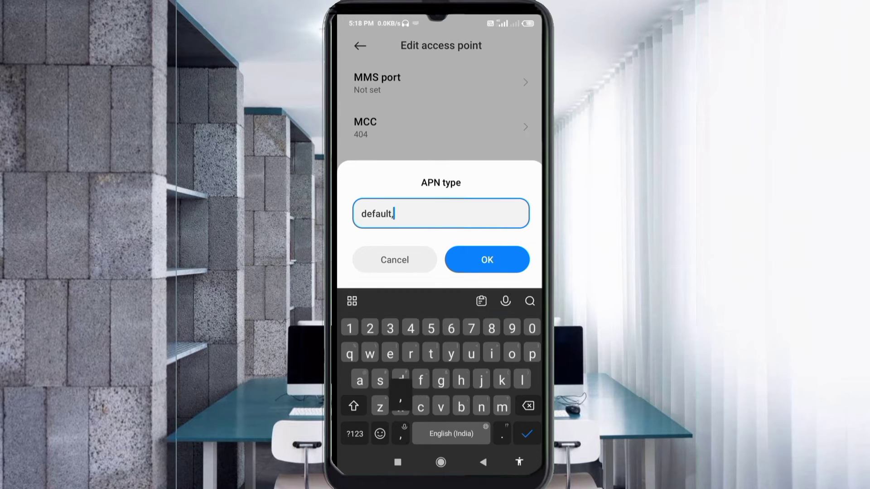
{"action": "type", "text": "supl"}
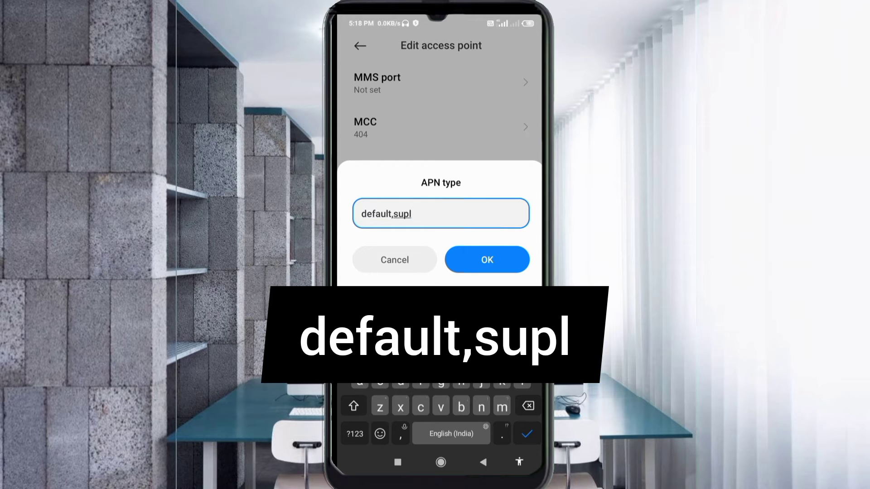
{"action": "left_click", "coordinate": [487, 260]}
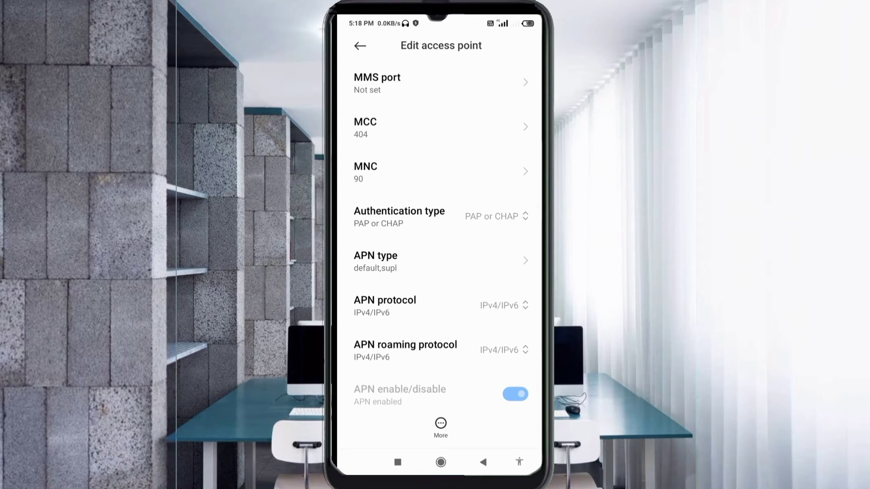
Keep both APN protocol and APN roaming protocol at IPv4/IPv6.
{"action": "scroll", "coordinate": [440, 236], "scroll_direction": "down", "scroll_amount": 3}
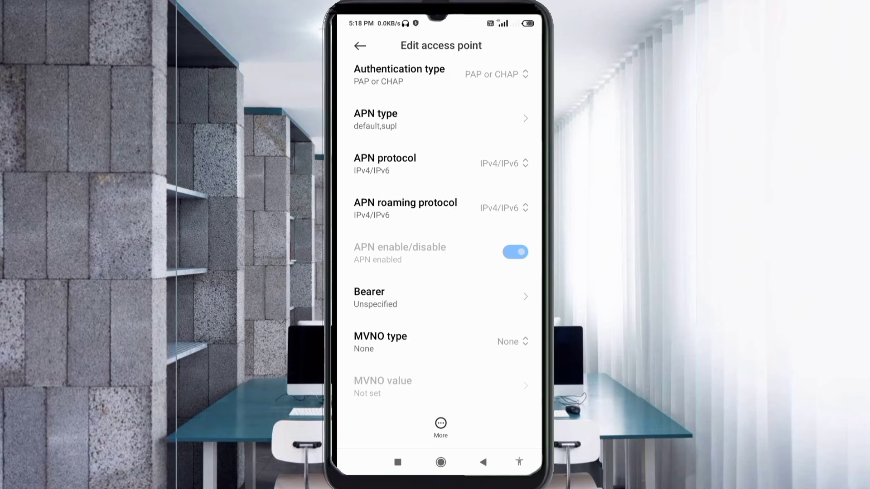
{"action": "left_click", "coordinate": [499, 163]}
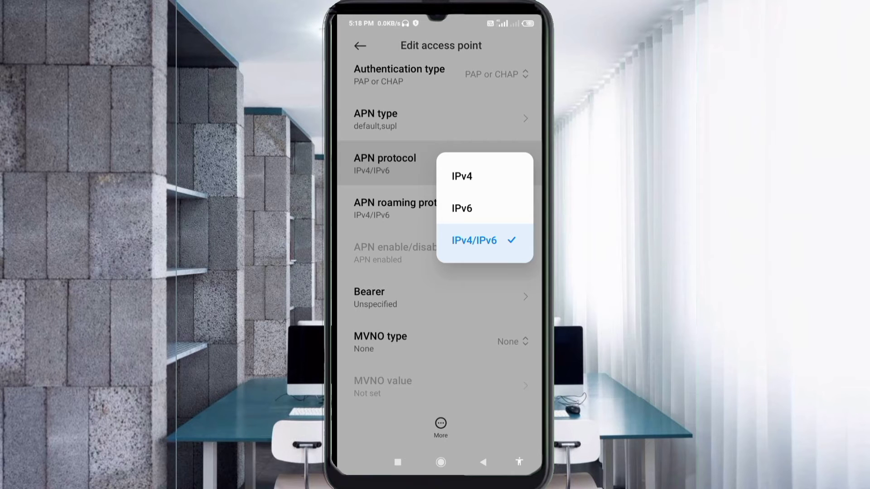
{"action": "left_click", "coordinate": [474, 241]}
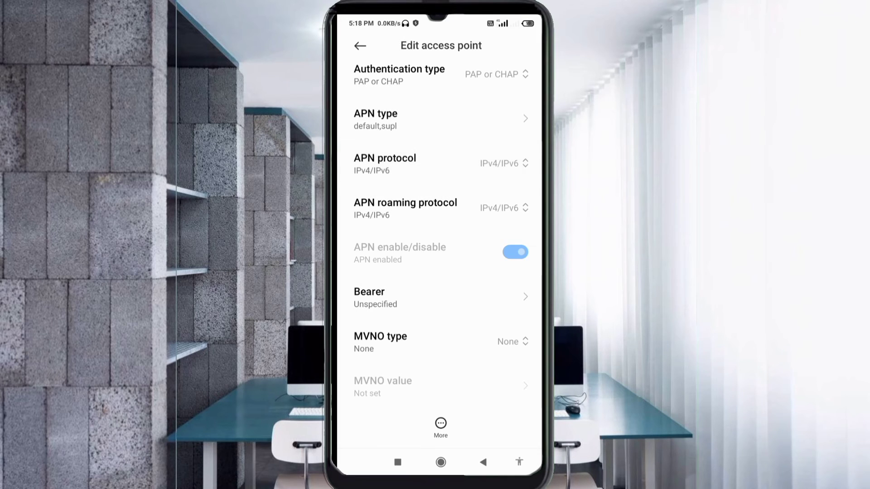
{"action": "left_click", "coordinate": [499, 208]}
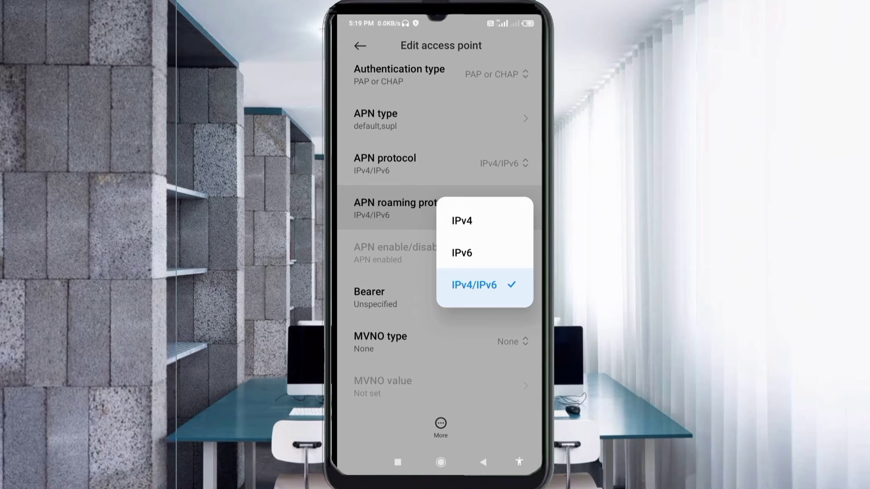
{"action": "left_click", "coordinate": [474, 285]}
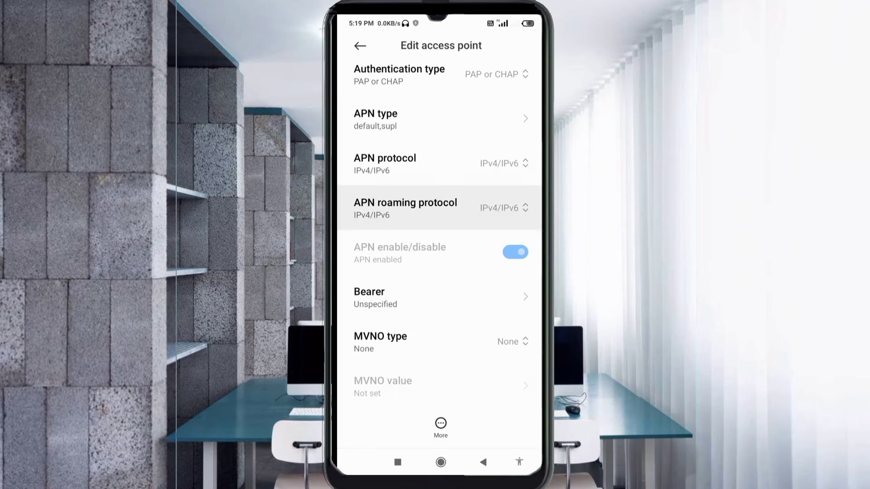
Replace the Unspecified bearer with LTE, HSPAP, HSPA, HSUPA, HSDPA, UMTS, EDGE and GPRS.
{"action": "left_click", "coordinate": [435, 298]}
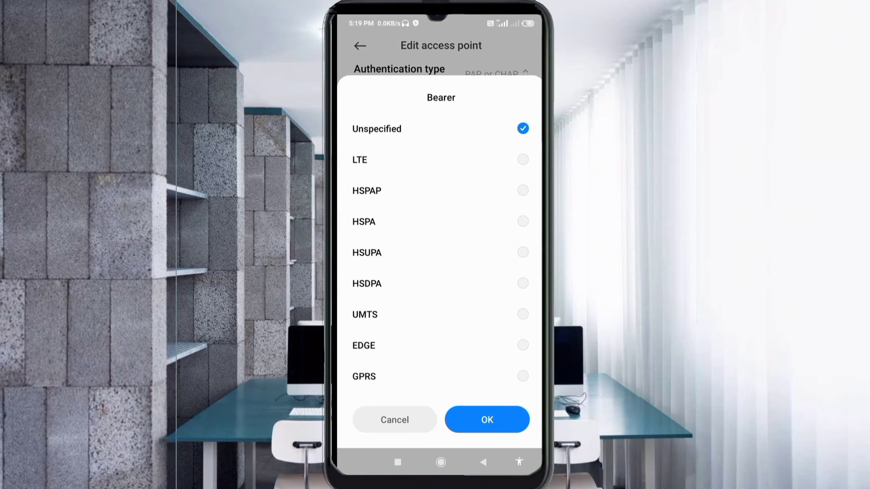
{"action": "left_click", "coordinate": [435, 129]}
{"action": "left_click", "coordinate": [435, 159]}
{"action": "left_click", "coordinate": [435, 159]}
{"action": "left_click", "coordinate": [435, 160]}
{"action": "left_click", "coordinate": [435, 190]}
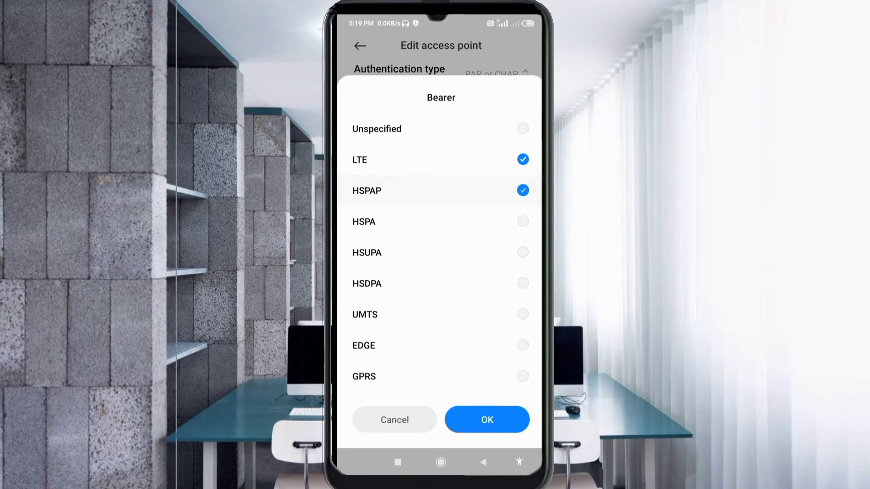
{"action": "left_click", "coordinate": [435, 222]}
{"action": "left_click", "coordinate": [435, 252]}
{"action": "left_click", "coordinate": [435, 283]}
{"action": "left_click", "coordinate": [435, 314]}
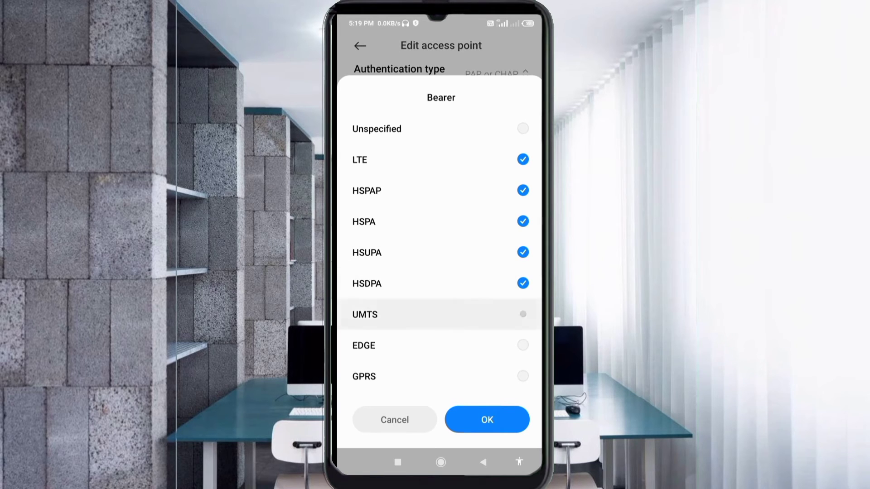
{"action": "left_click", "coordinate": [435, 346]}
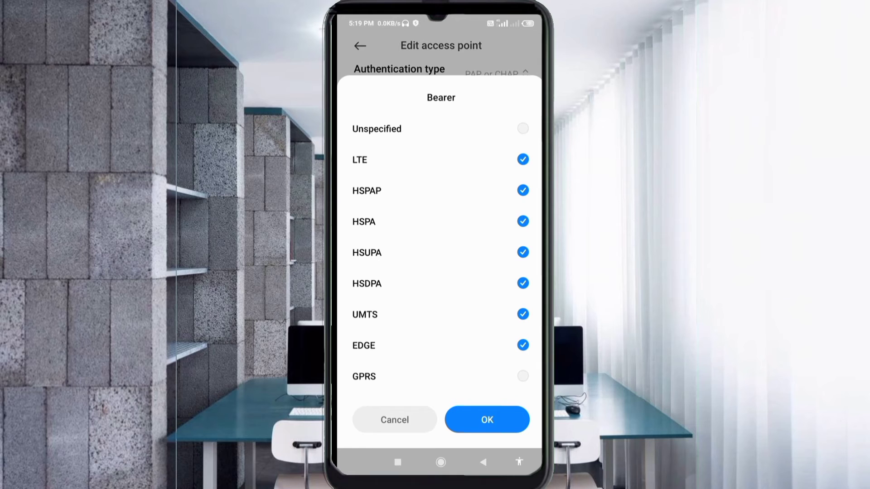
{"action": "left_click", "coordinate": [435, 377]}
{"action": "scroll", "coordinate": [441, 250], "scroll_direction": "down", "scroll_amount": 5}
{"action": "scroll", "coordinate": [441, 251], "scroll_direction": "up", "scroll_amount": 5}
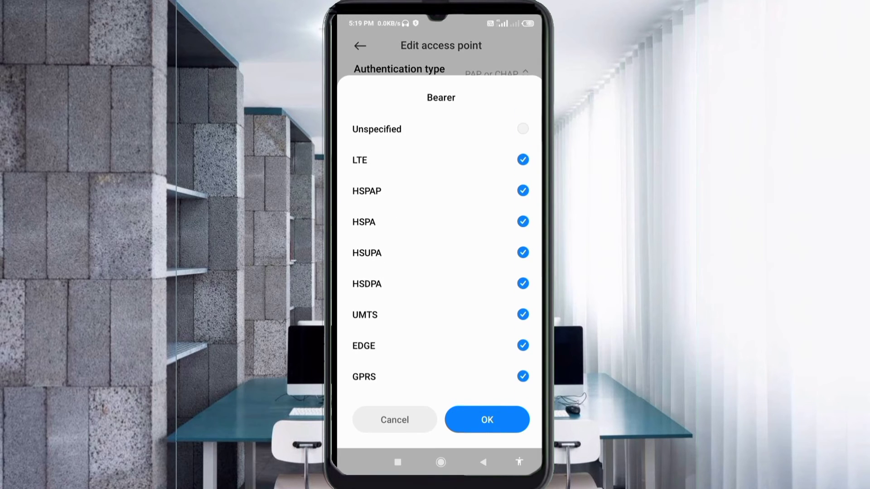
{"action": "left_click", "coordinate": [487, 420]}
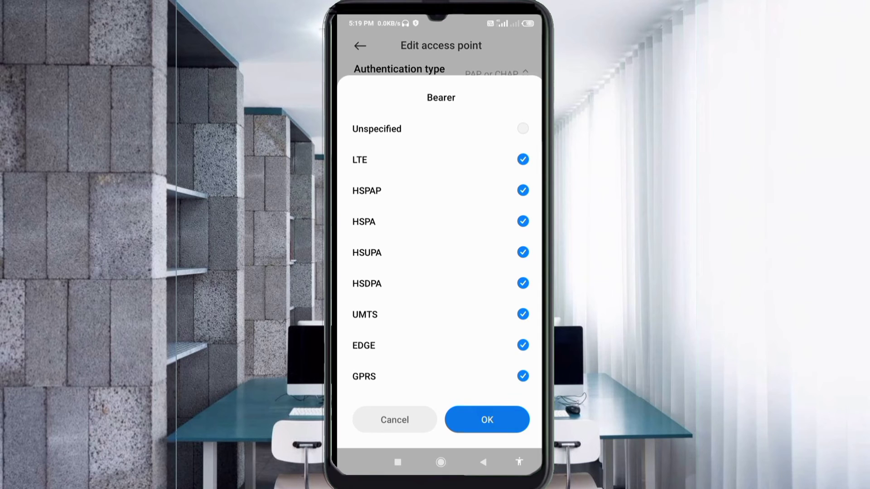
{"action": "scroll", "coordinate": [439, 249], "scroll_direction": "up", "scroll_amount": 10}
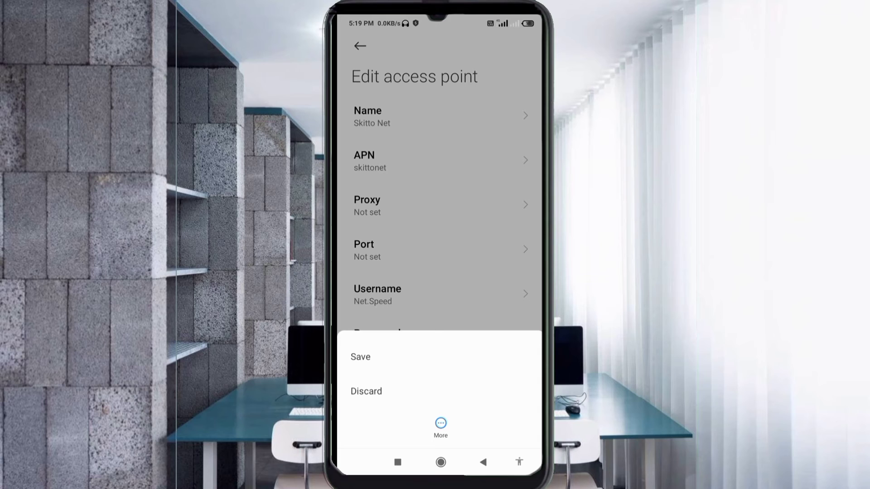
Save the Skitto Net APN, select it as SIM 1's active APN, and return home.
{"action": "left_click", "coordinate": [408, 357]}
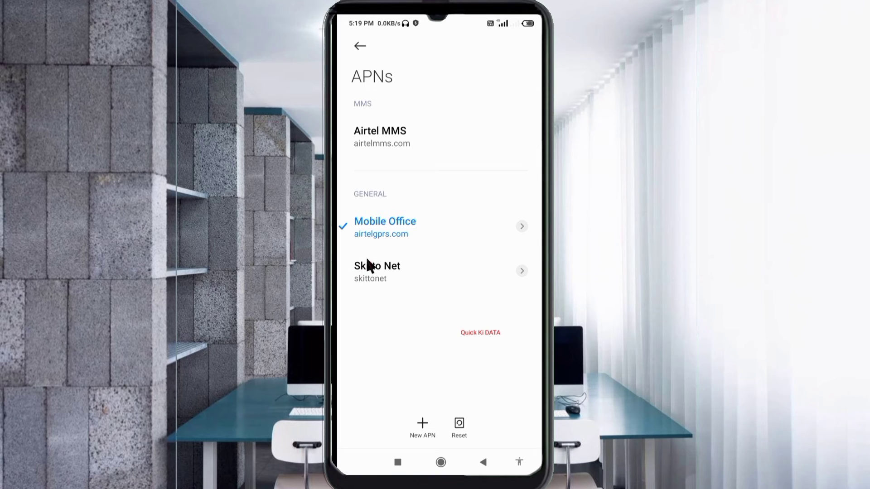
{"action": "left_click", "coordinate": [372, 292]}
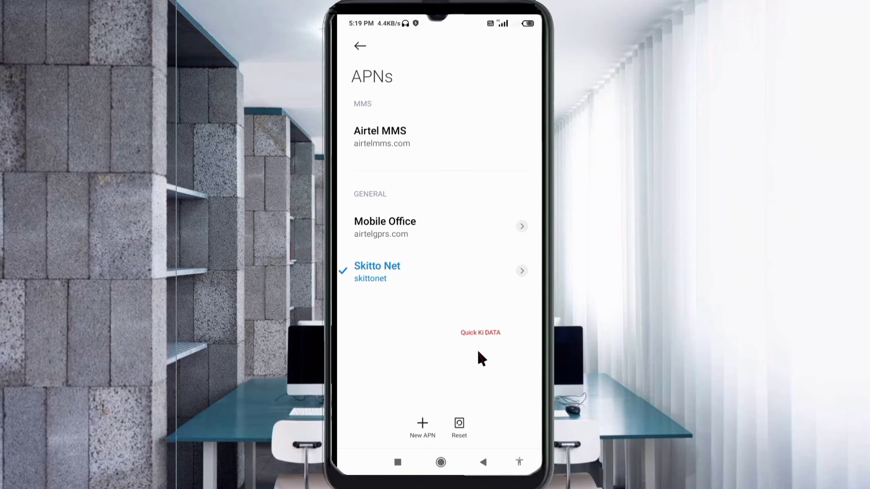
{"action": "left_click", "coordinate": [441, 462]}
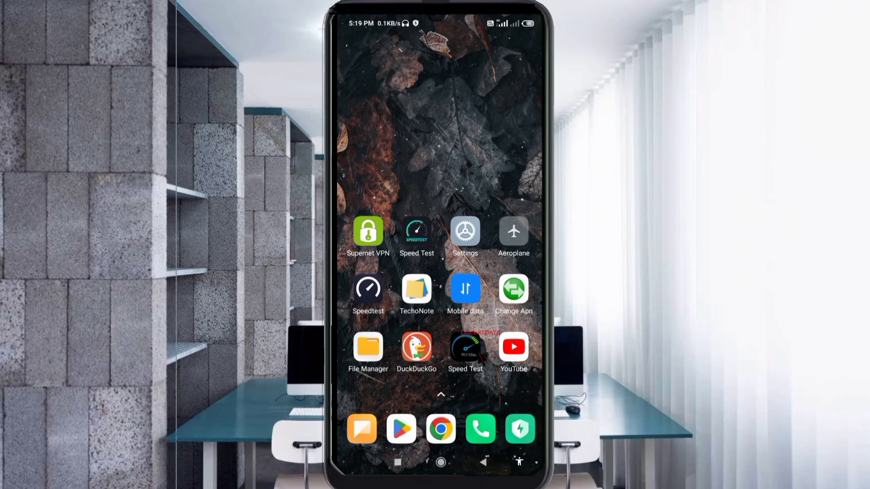